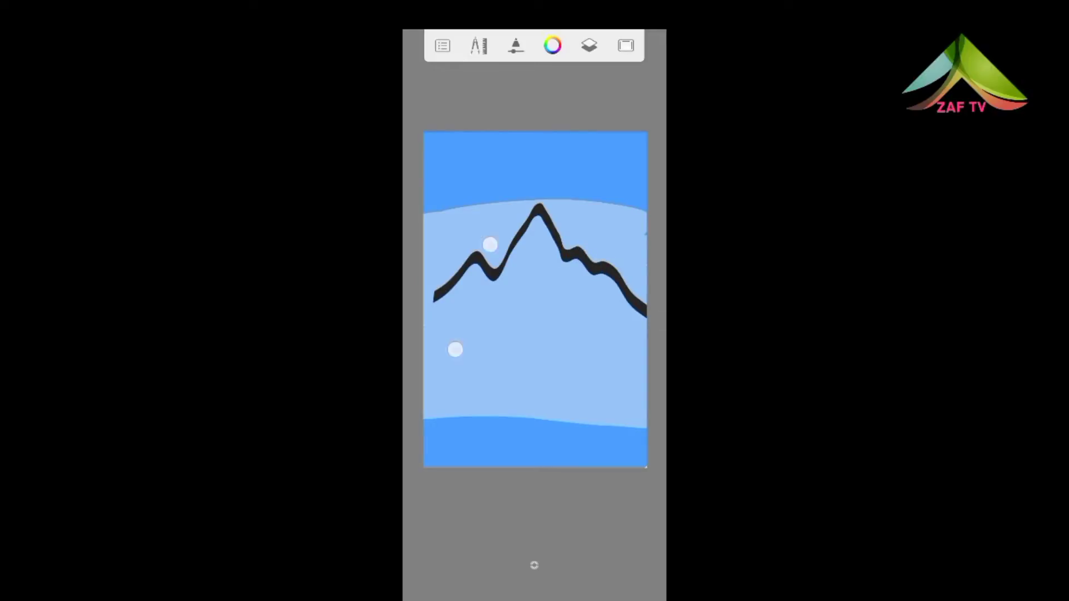
- Draw a wavy base line beneath the mountain and select the Inking Pen brush
mouse_move(454, 349)
mouse_down()
mouse_move(475, 293)
mouse_move(660, 286)
mouse_up()
drag(492, 339, 617, 279)
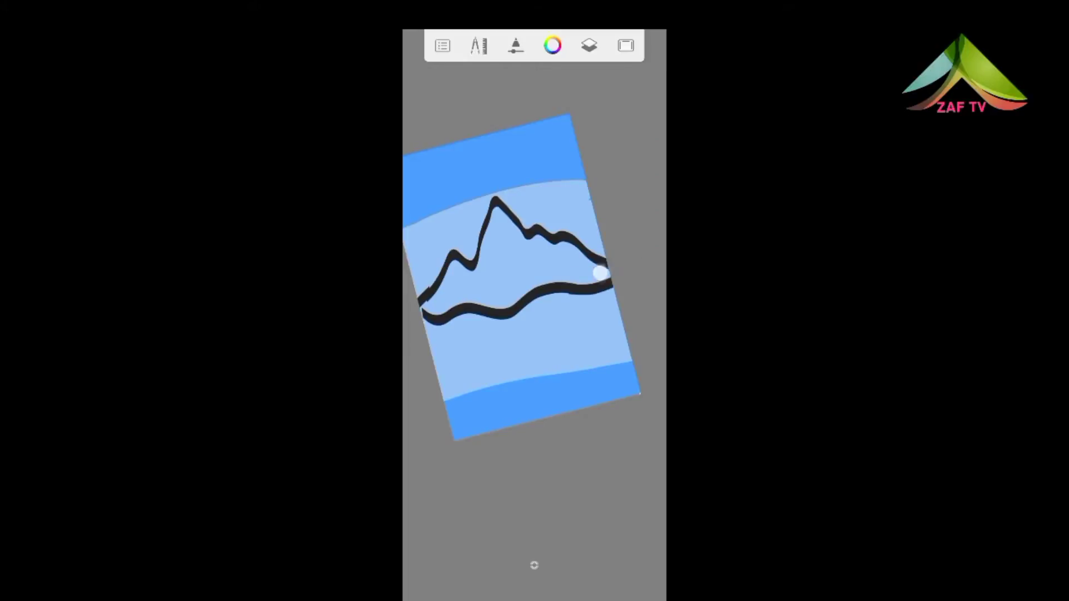
click(515, 45)
click(479, 54)
scroll(535, 334, up, 10)
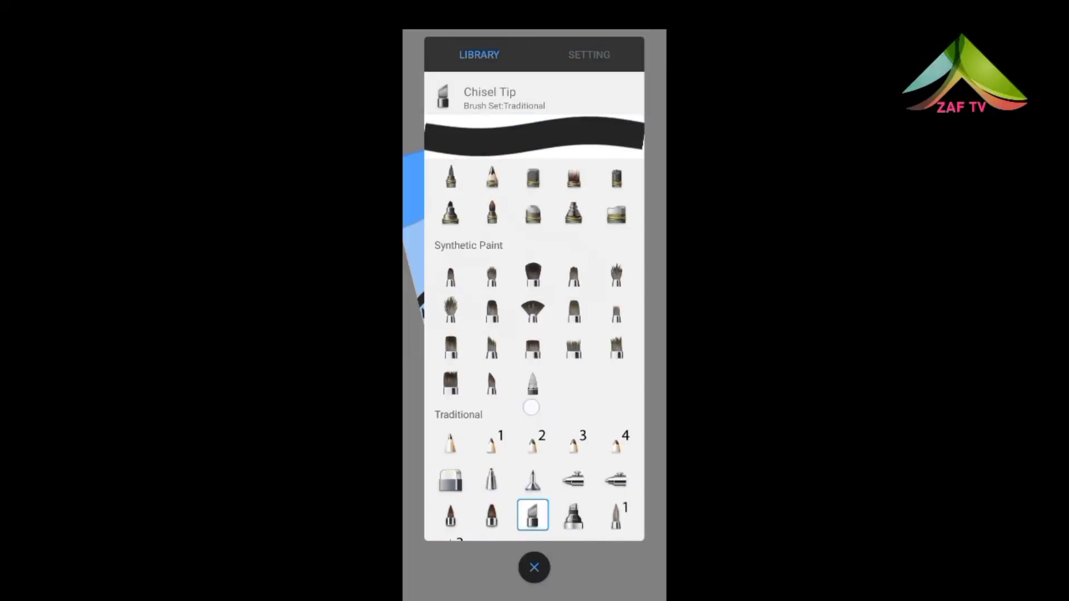
click(534, 567)
- Reduce the Inking Pen brush size to 8.2
click(516, 46)
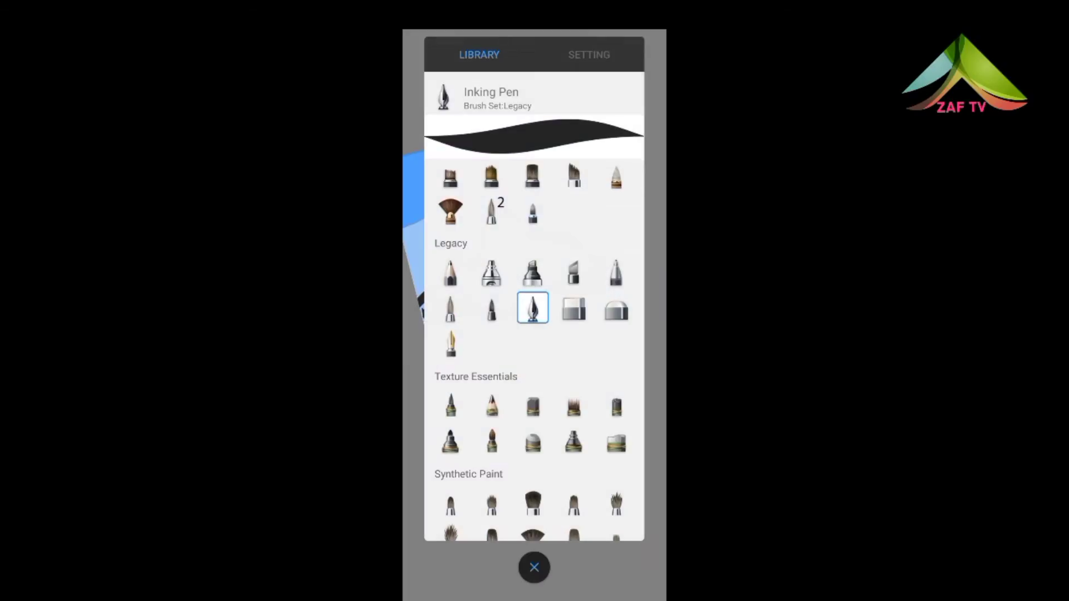
click(589, 53)
drag(568, 195, 536, 193)
click(534, 566)
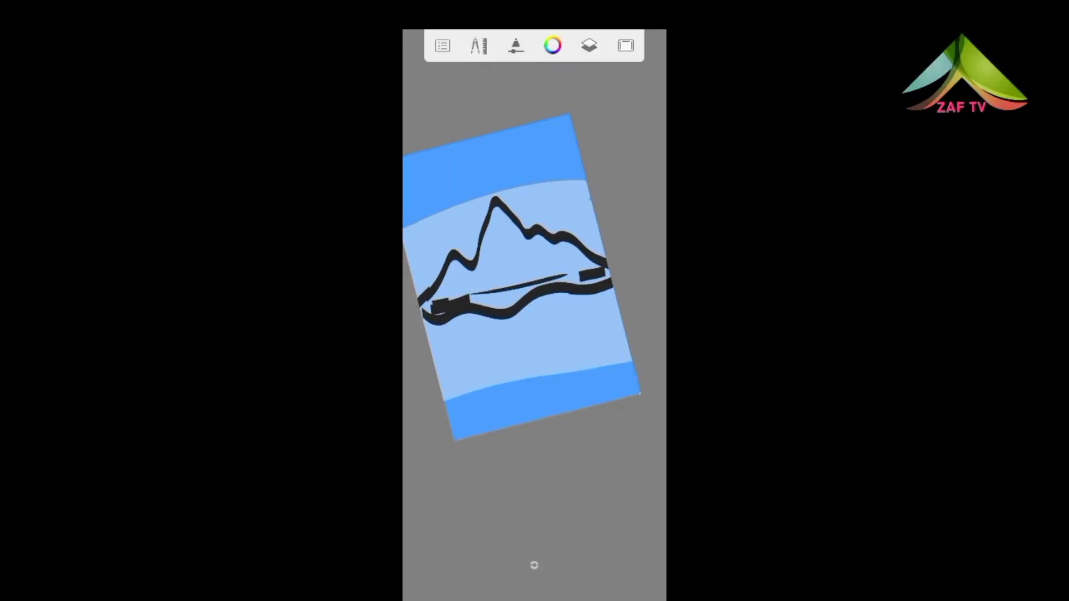
- Zoom in and paint the mountain's upper and lower body solid black
scroll(535, 301, up, 5)
drag(530, 323, 554, 331)
mouse_move(644, 314)
mouse_down()
mouse_move(528, 291)
mouse_move(561, 259)
mouse_up()
drag(590, 300, 498, 301)
mouse_move(606, 319)
mouse_down()
mouse_move(485, 334)
mouse_move(477, 299)
mouse_up()
drag(590, 284, 488, 273)
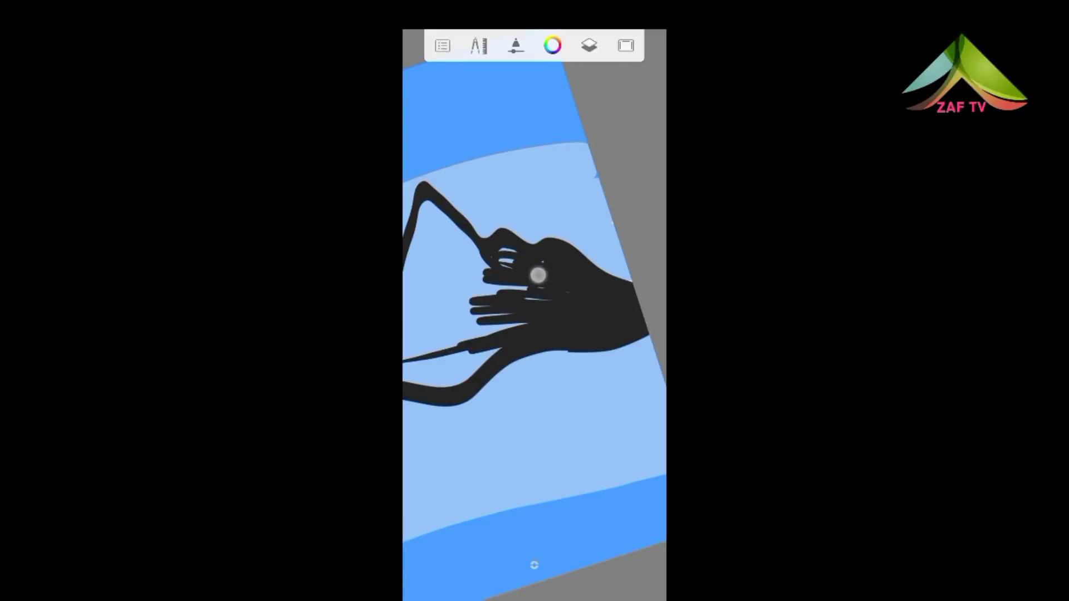
scroll(538, 275, up, 3)
drag(612, 323, 548, 323)
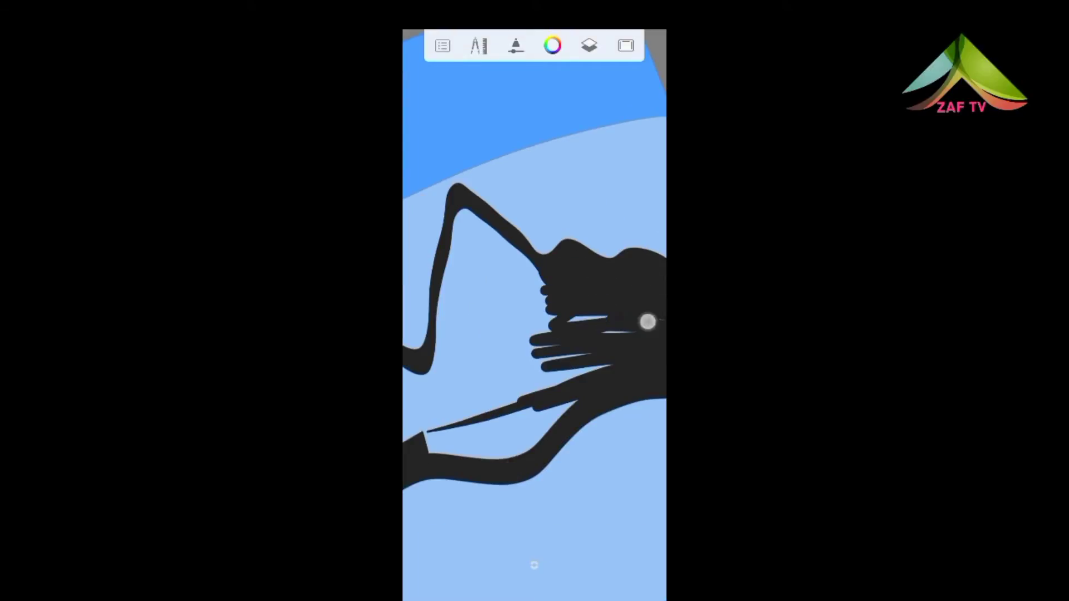
drag(646, 320, 500, 390)
drag(623, 356, 492, 437)
mouse_move(579, 400)
mouse_down()
mouse_move(508, 456)
mouse_move(431, 443)
mouse_move(473, 402)
mouse_up()
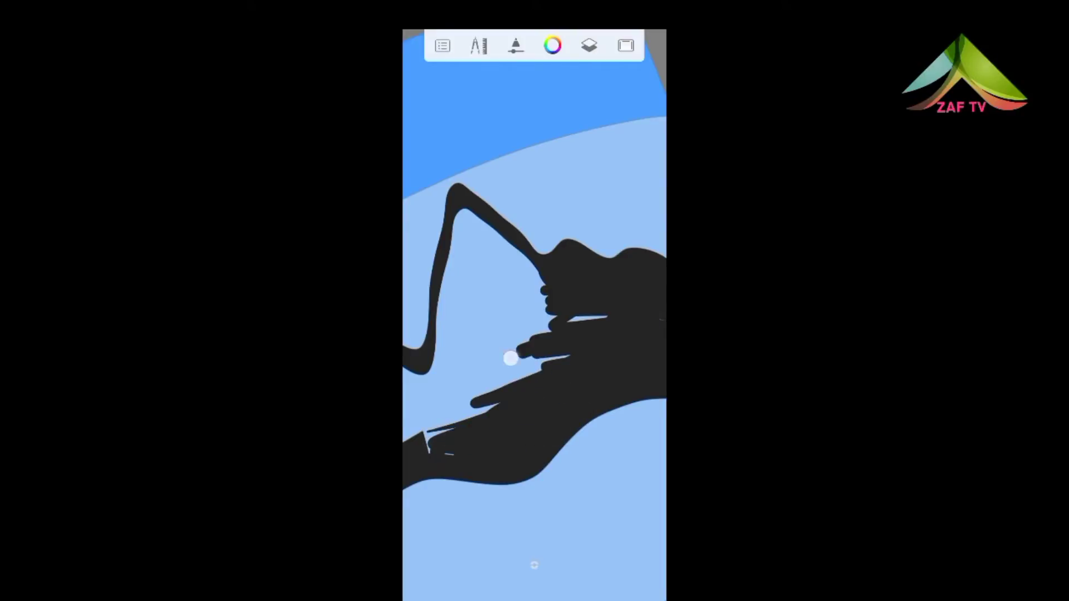
- Fill the lower-left side, inner peak and remaining light gaps with black
drag(590, 309, 490, 347)
drag(571, 356, 432, 390)
drag(528, 342, 440, 389)
drag(568, 310, 440, 379)
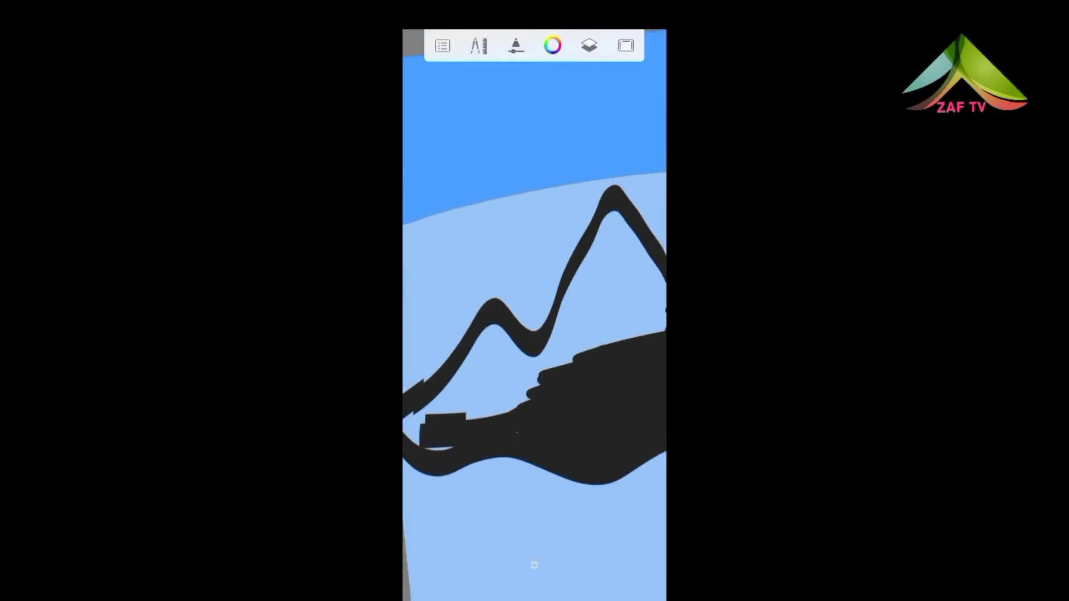
drag(501, 359, 590, 277)
drag(541, 323, 548, 299)
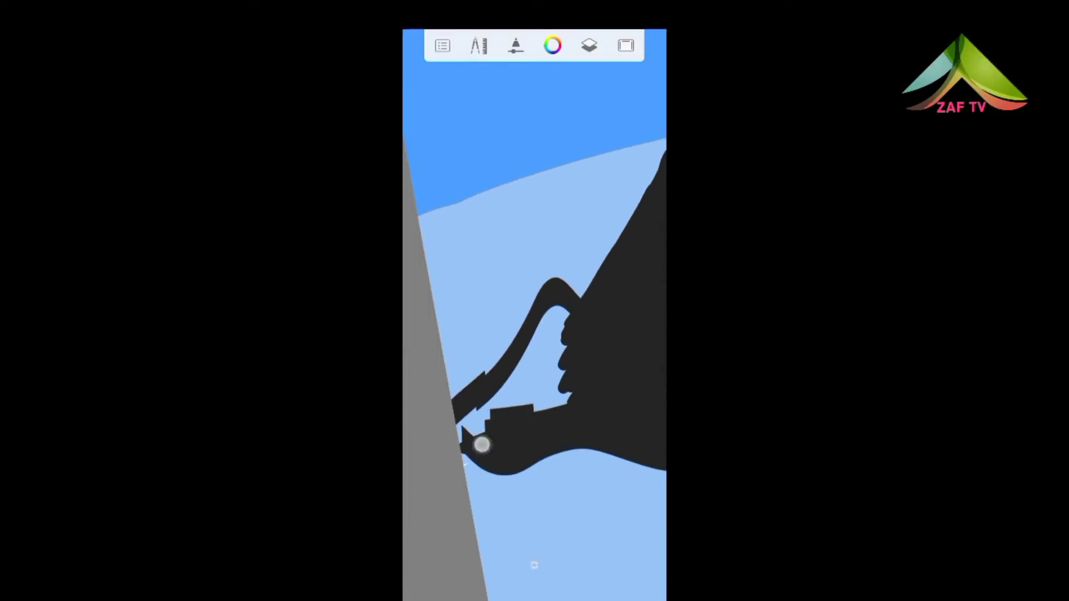
drag(538, 406, 539, 366)
mouse_move(450, 397)
mouse_down()
mouse_move(551, 359)
mouse_move(618, 379)
mouse_up()
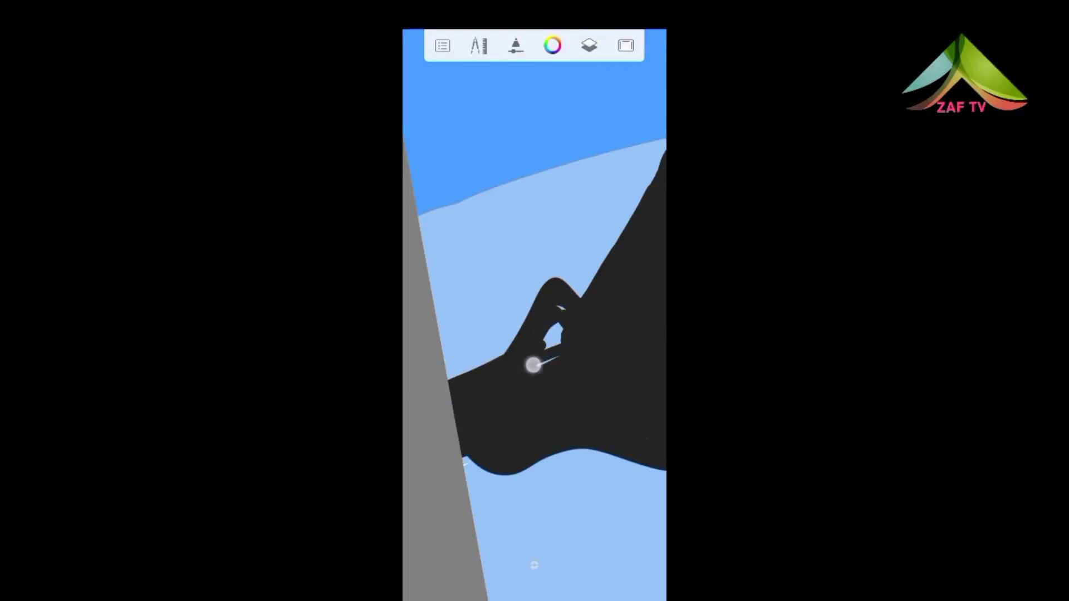
- Blend light blue into the lower dark-blue sky band
scroll(477, 457, down, 5)
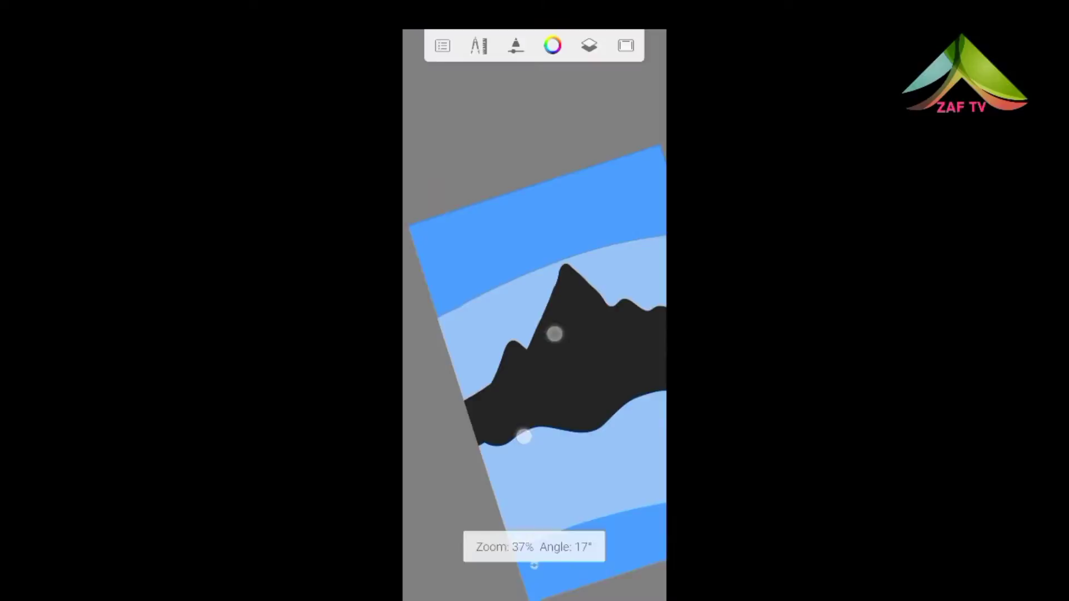
mouse_move(462, 423)
mouse_down()
mouse_move(601, 425)
mouse_move(558, 432)
mouse_up()
scroll(524, 334, up, 2)
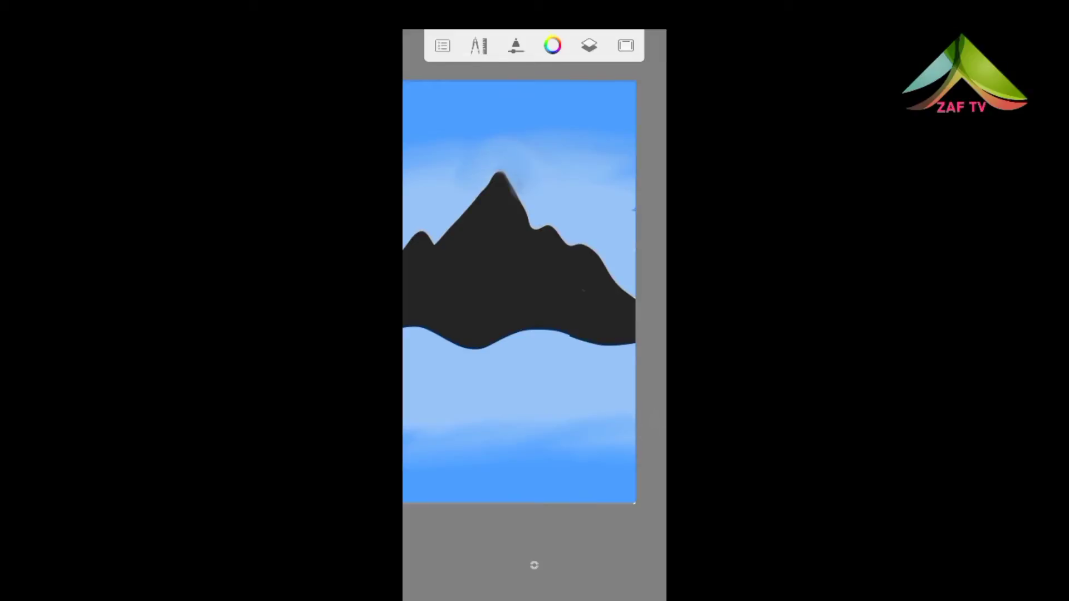
- Tilt the canvas to review the painting, then straighten it upright
scroll(535, 292, down, 1)
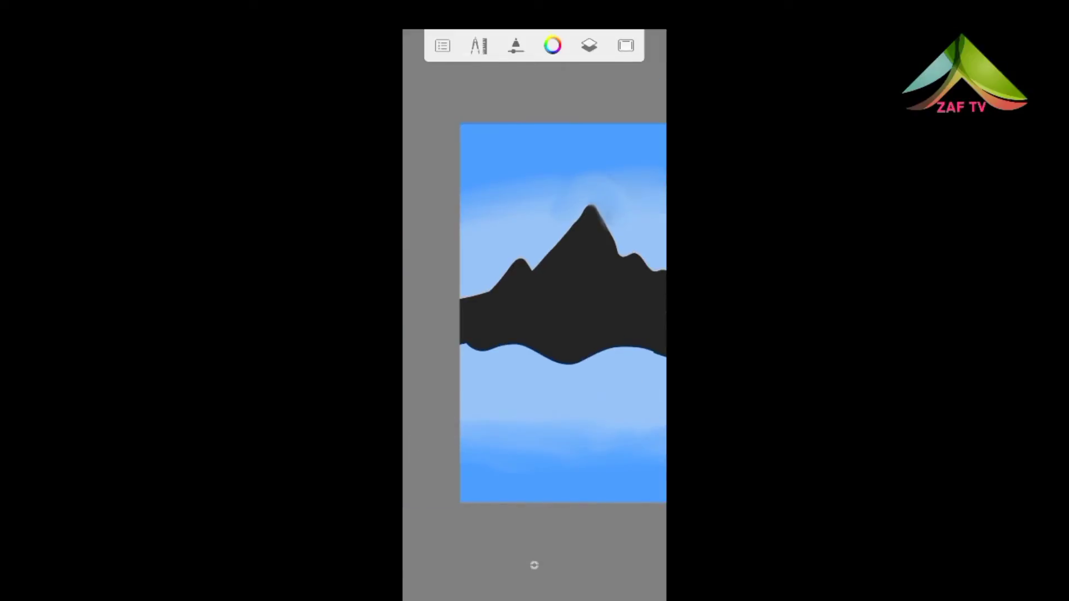
drag(600, 410, 635, 419)
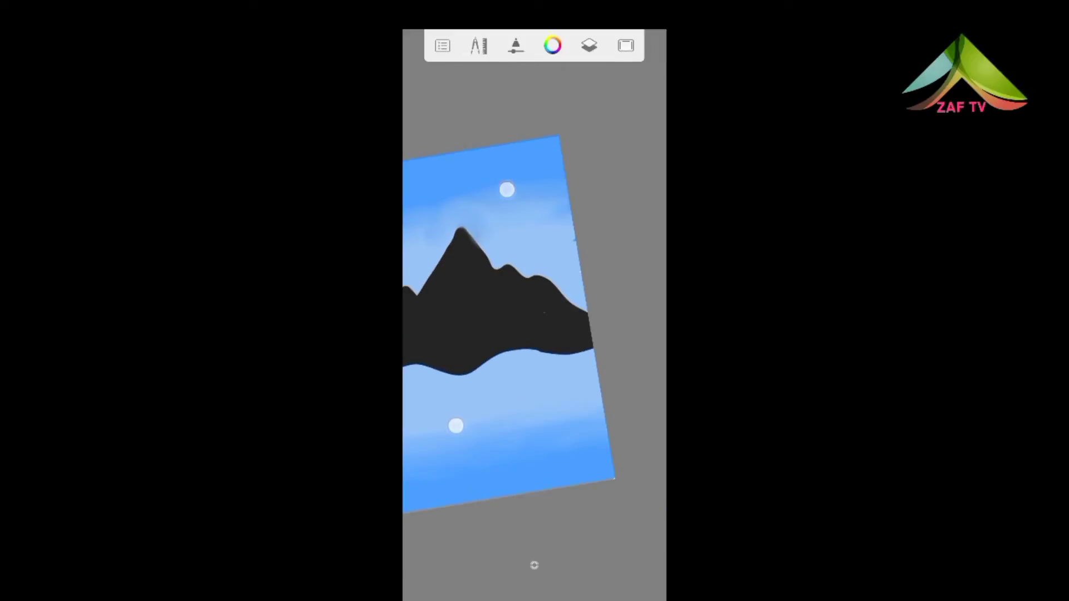
drag(506, 190, 583, 196)
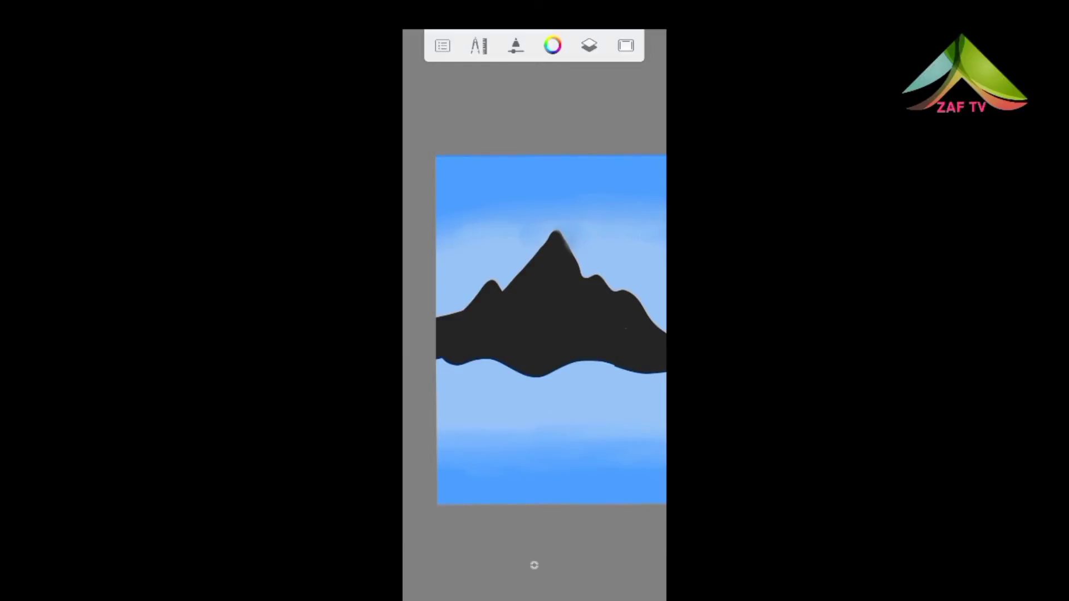
scroll(610, 318, up, 3)
scroll(557, 311, up, 2)
- Choose the Synthetic Coarse Angular Brush from the brush library
click(516, 45)
click(479, 54)
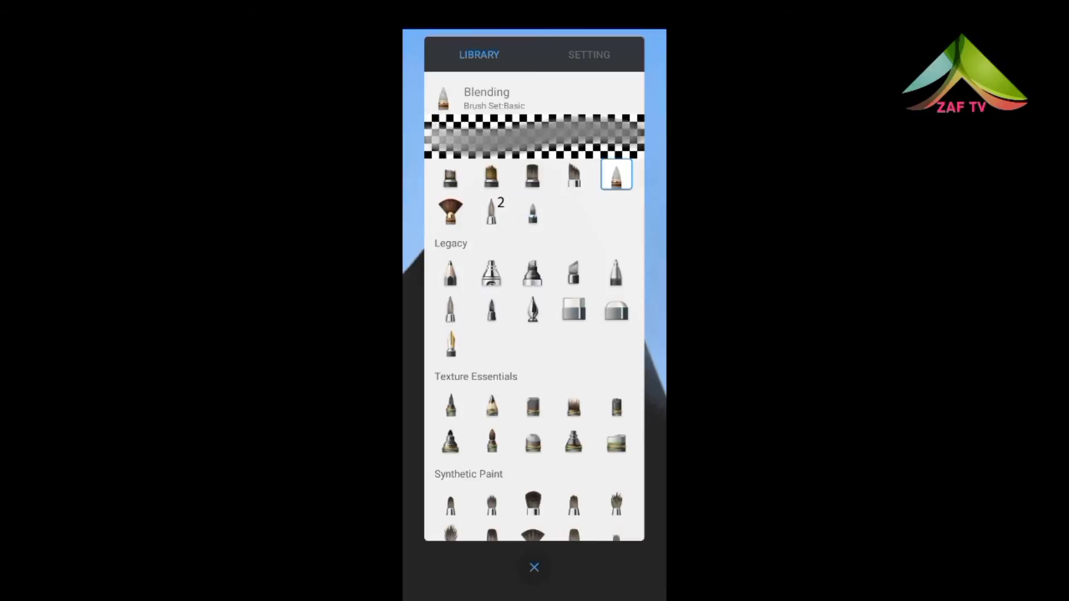
scroll(534, 334, up, 2)
click(574, 272)
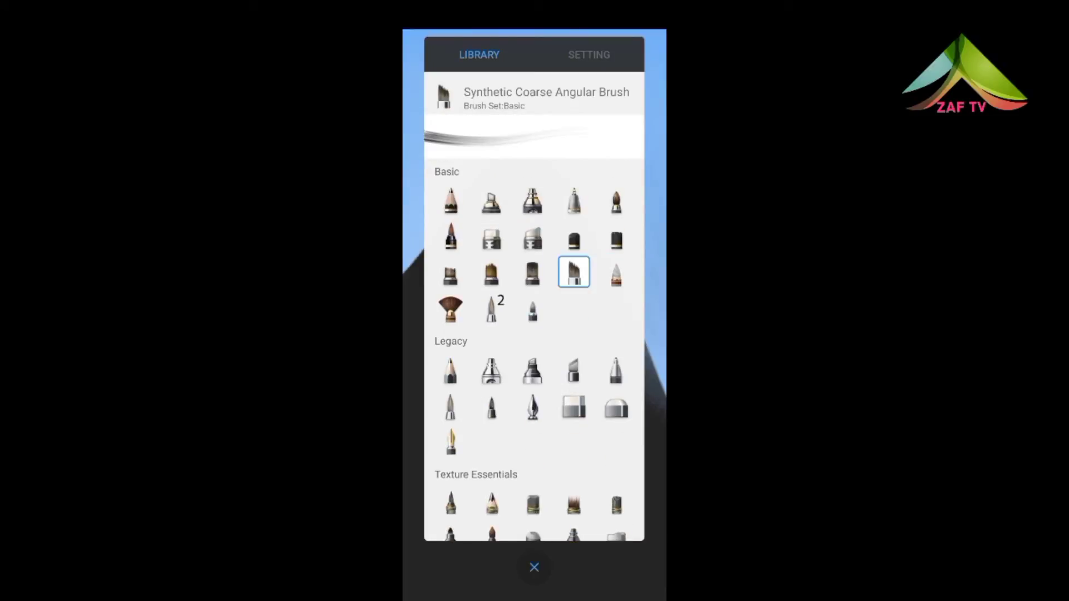
click(449, 272)
click(491, 272)
click(532, 272)
click(574, 272)
- Make the brush much smaller and set the paint colour to white
click(589, 55)
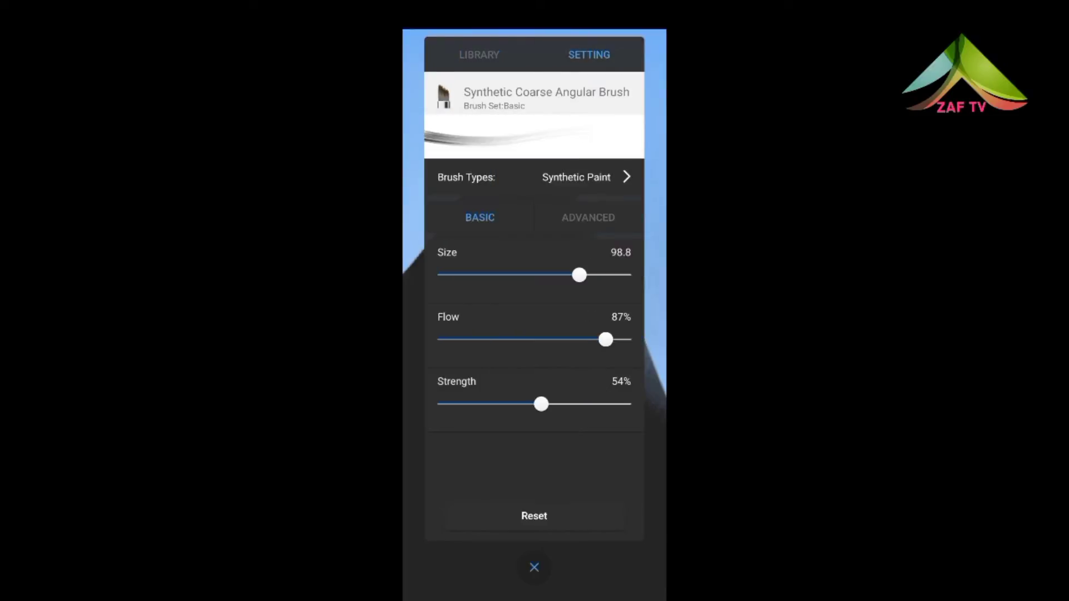
drag(530, 284, 476, 279)
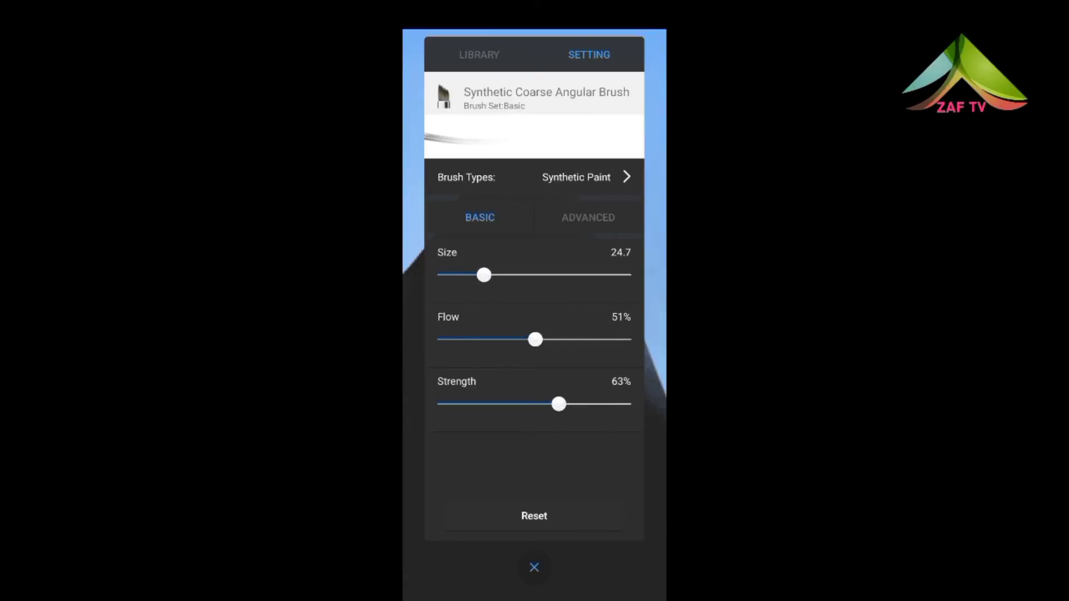
click(534, 568)
click(552, 45)
click(535, 158)
click(534, 567)
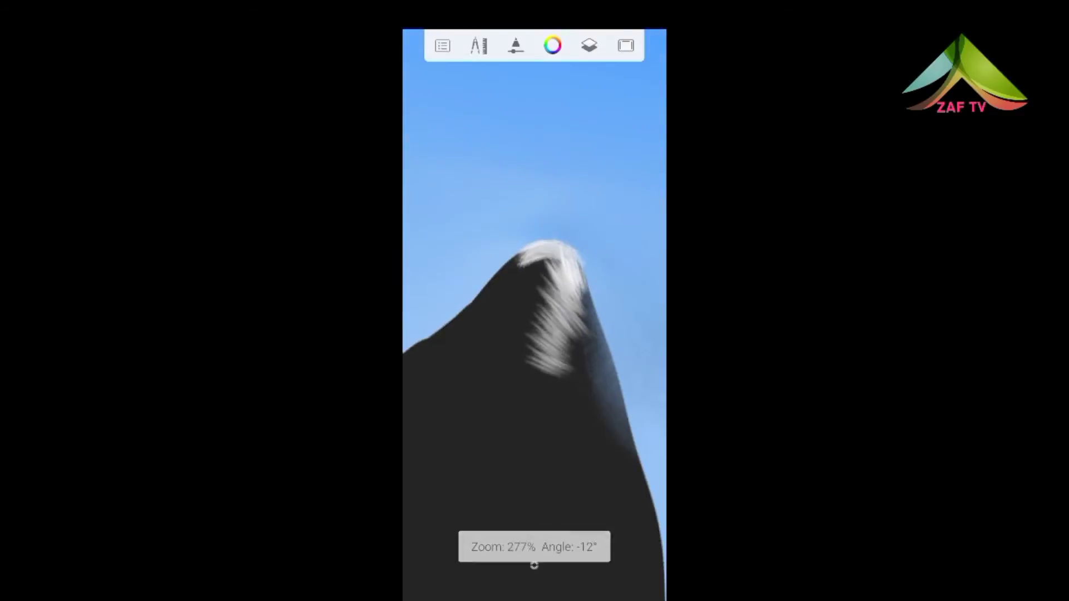
- Paint white snow streaks down the dark peak and along the ridge
drag(587, 384, 537, 429)
scroll(551, 303, up, 5)
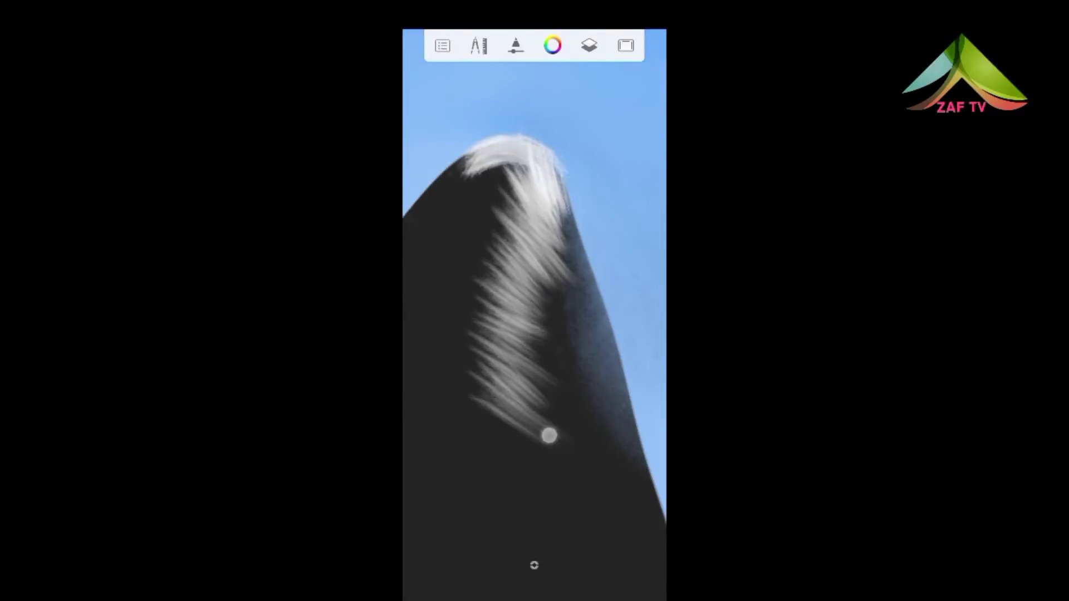
drag(596, 345, 479, 440)
drag(562, 259, 490, 473)
scroll(534, 312, down, 5)
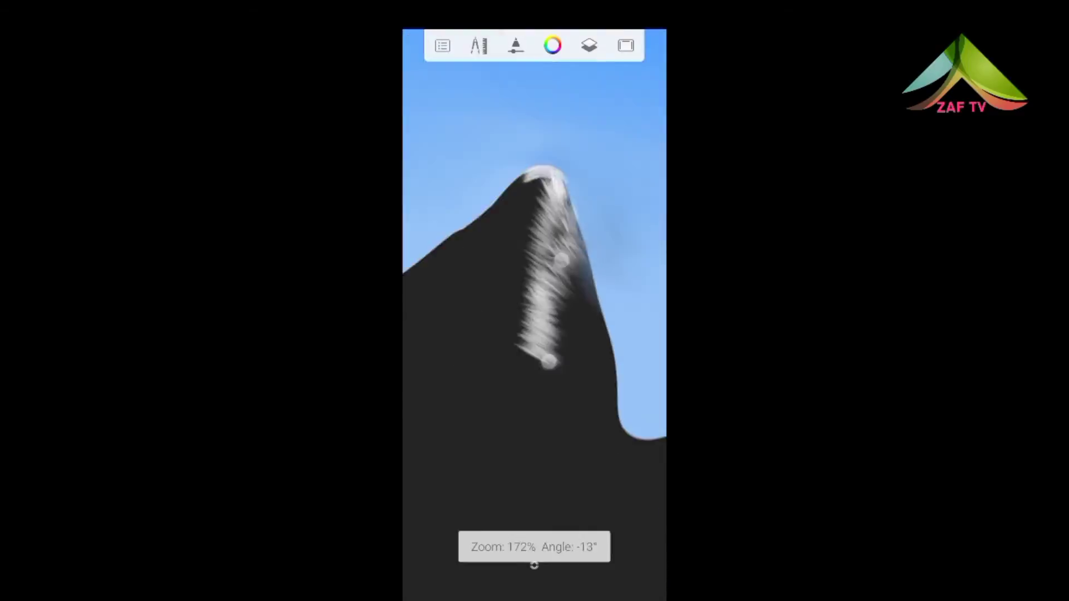
scroll(534, 312, up, 5)
drag(480, 390, 492, 462)
scroll(534, 312, down, 5)
scroll(534, 312, up, 5)
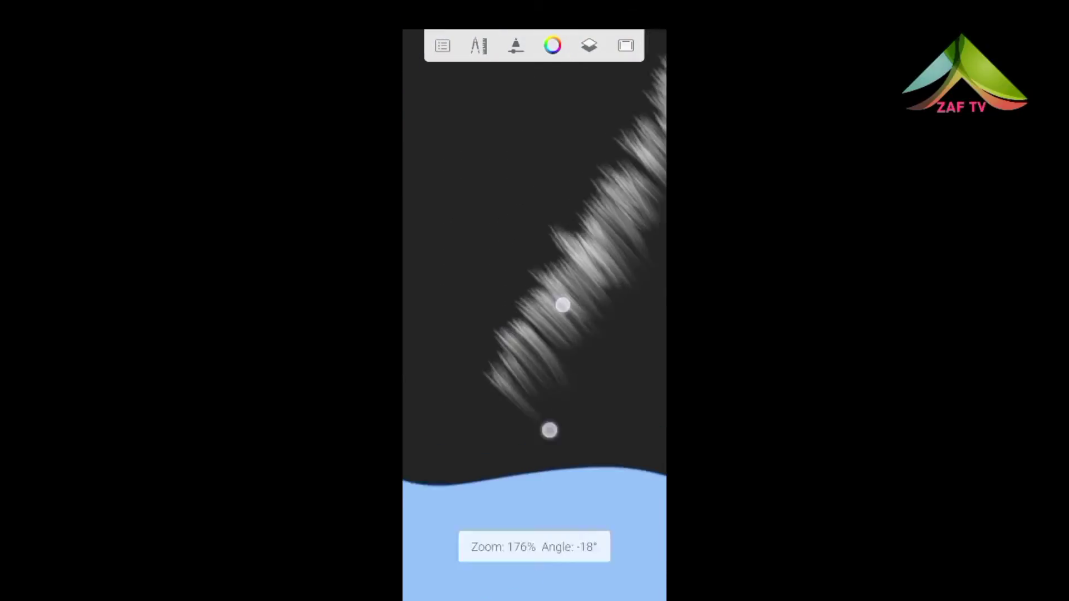
scroll(534, 312, up, 5)
- Brush blue-grey texture over the dark mountainside and slope
scroll(535, 312, down, 5)
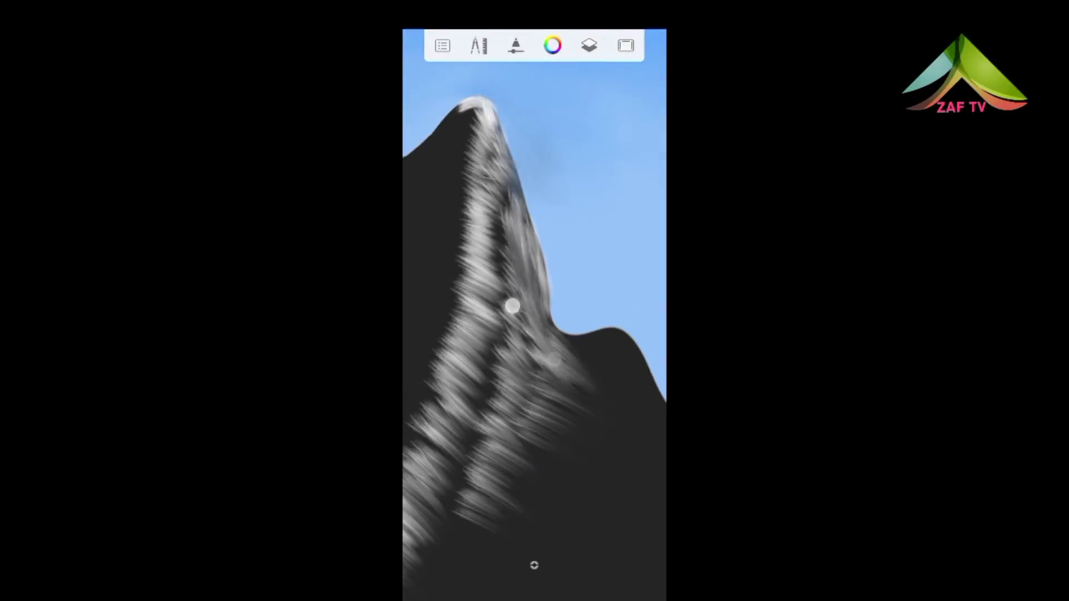
scroll(534, 311, up, 3)
scroll(534, 311, up, 5)
drag(501, 212, 478, 290)
scroll(535, 312, down, 3)
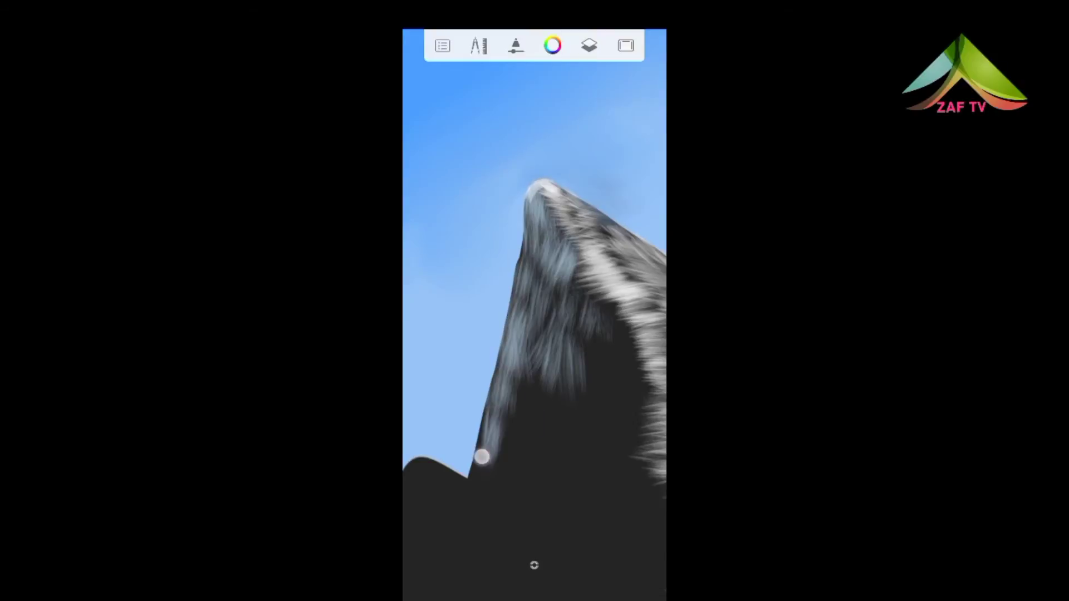
scroll(535, 312, up, 3)
scroll(544, 362, up, 3)
scroll(544, 362, down, 3)
scroll(545, 362, up, 3)
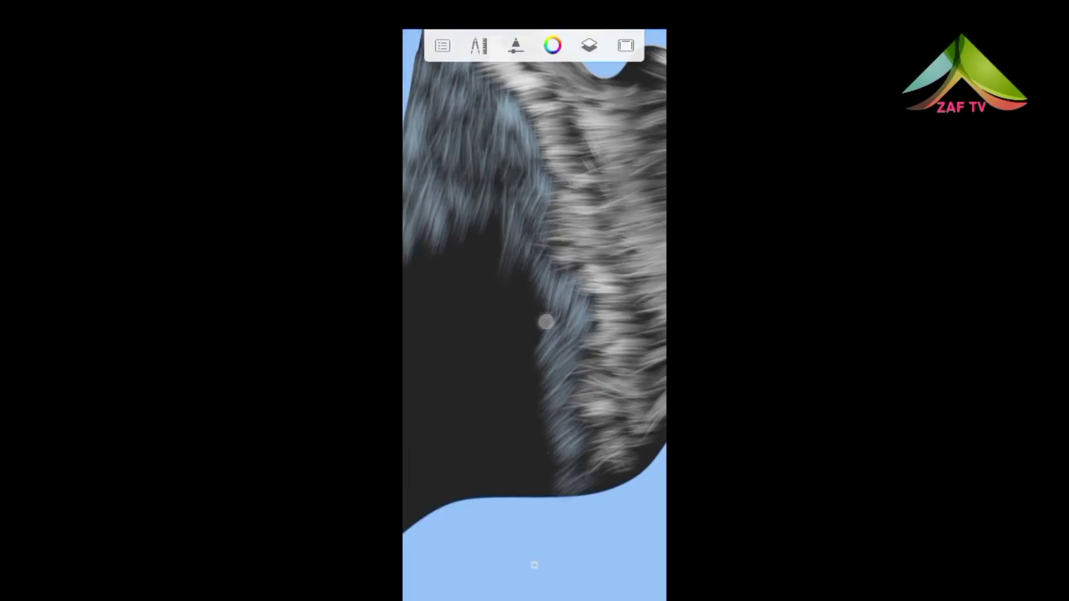
drag(537, 426, 549, 396)
scroll(534, 312, down, 3)
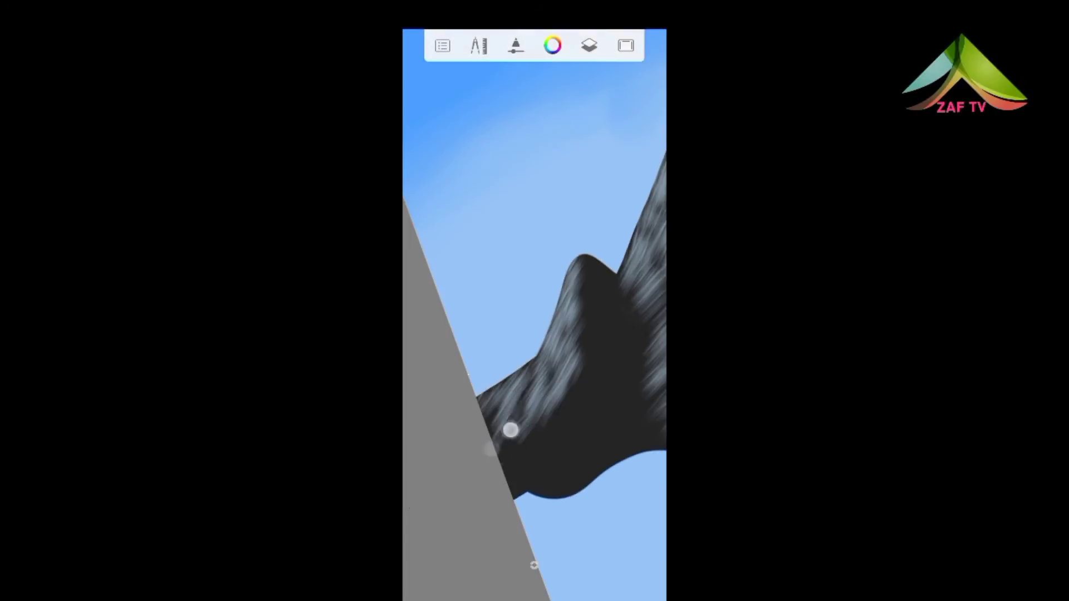
scroll(534, 311, up, 3)
- Paint light-blue strokes on the lower peak with a light blue colour
scroll(534, 311, down, 3)
drag(534, 323, 529, 434)
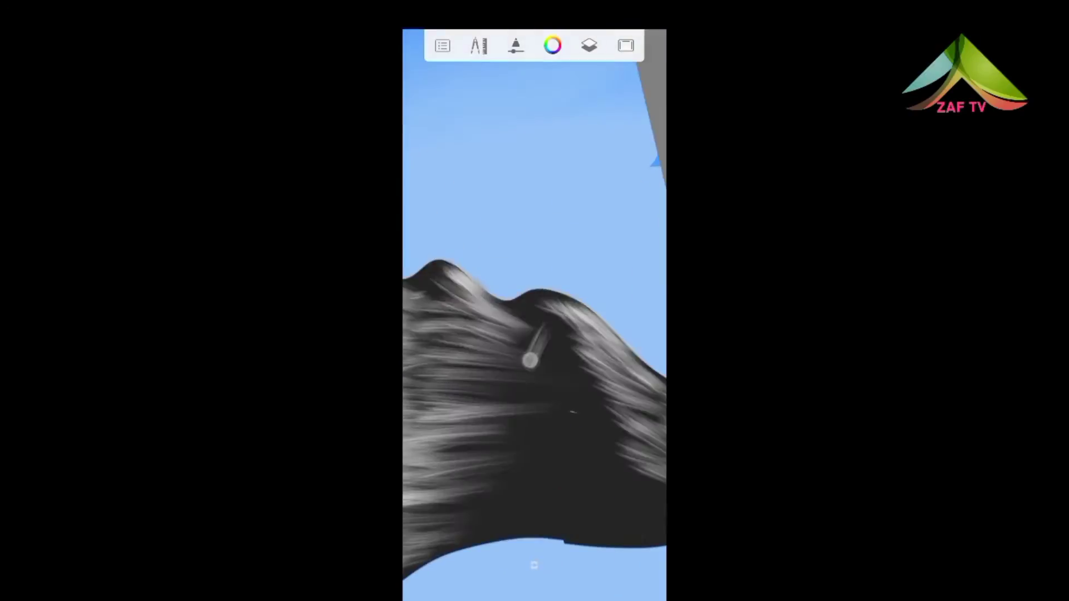
click(553, 45)
scroll(535, 334, down, 2)
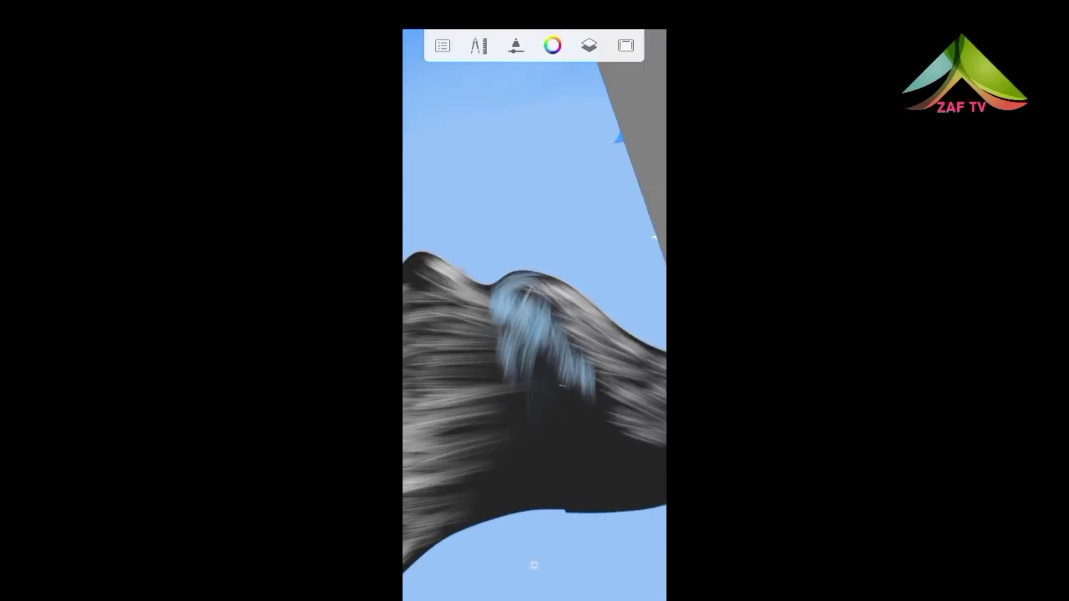
scroll(535, 312, up, 3)
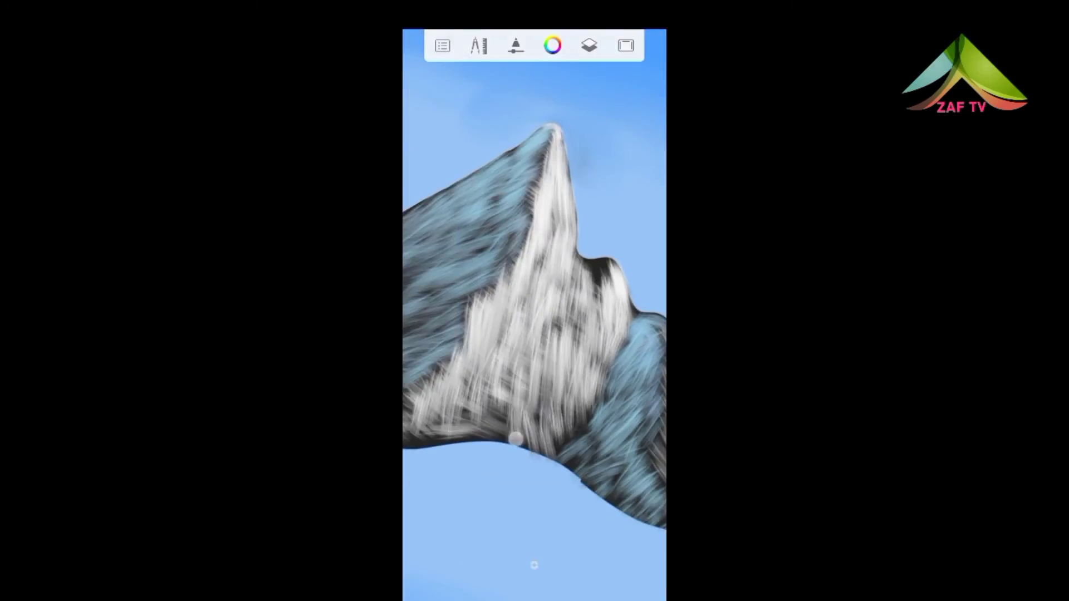
scroll(534, 312, up, 3)
- Smudge the snow strokes into vertical streaks down the slope
click(515, 45)
click(529, 565)
scroll(501, 334, up, 2)
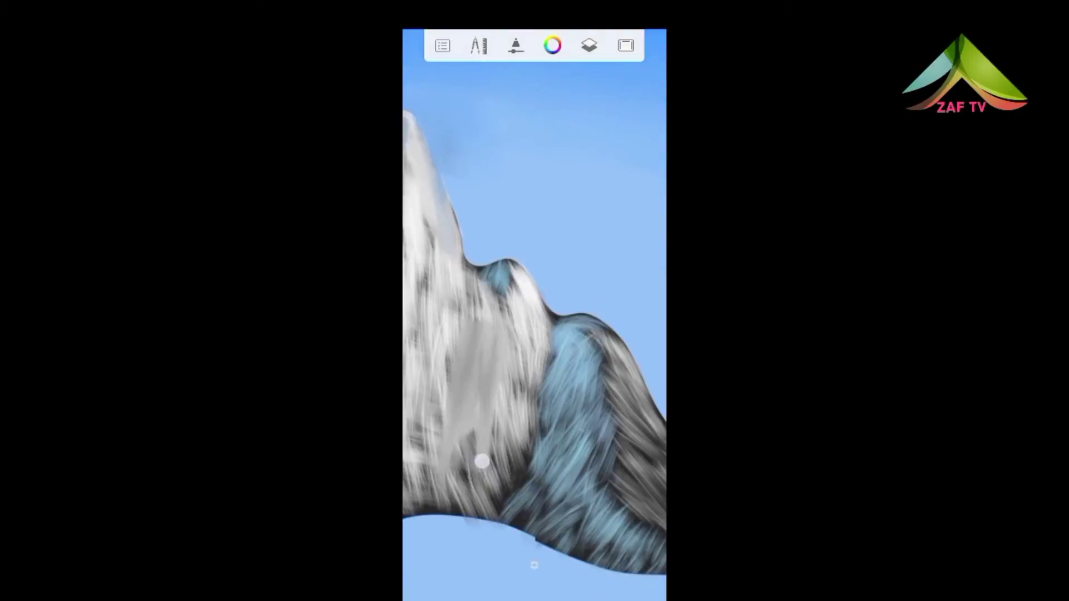
drag(476, 256, 473, 501)
drag(548, 300, 550, 526)
scroll(535, 334, down, 3)
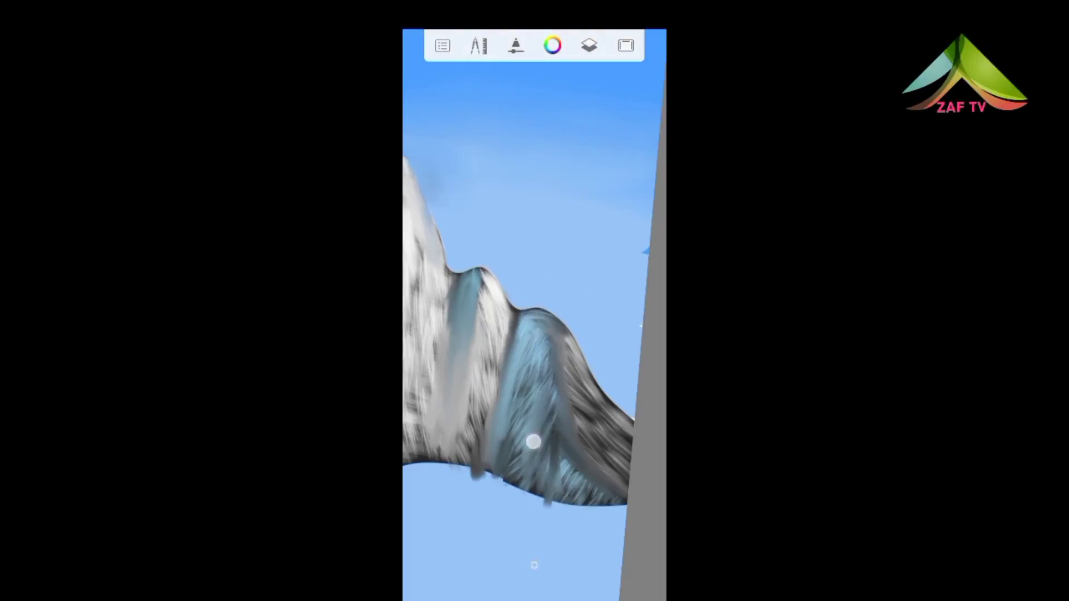
- Switch brushes and paint a dark stroke down the peak
click(534, 566)
mouse_move(606, 256)
mouse_down()
mouse_move(554, 445)
mouse_move(565, 454)
mouse_up()
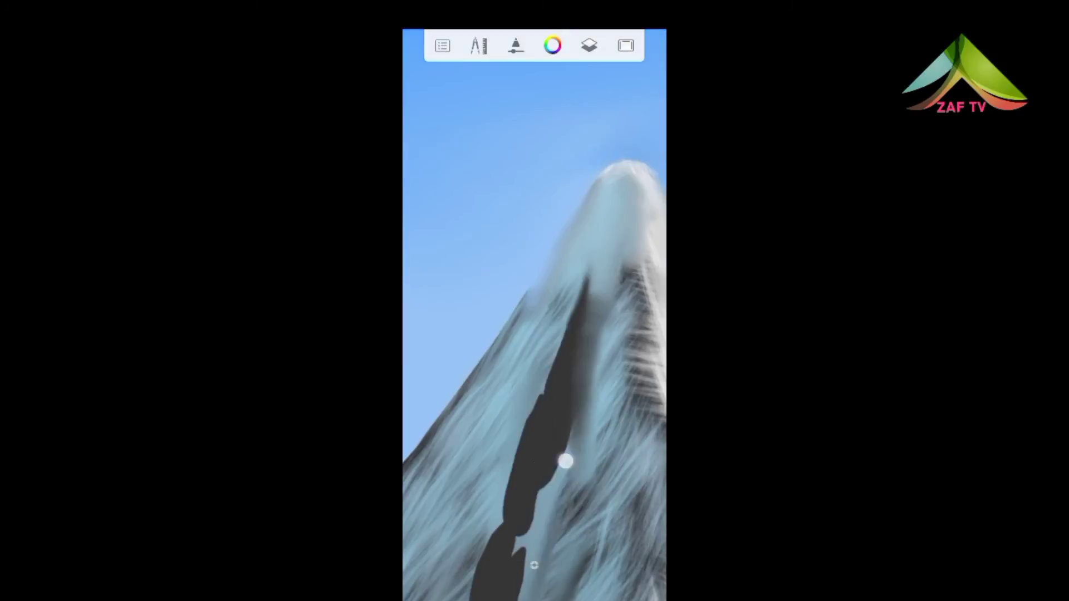
scroll(525, 457, up, 2)
- Pick a new brush from the brush set for the mountain range
click(533, 566)
click(535, 589)
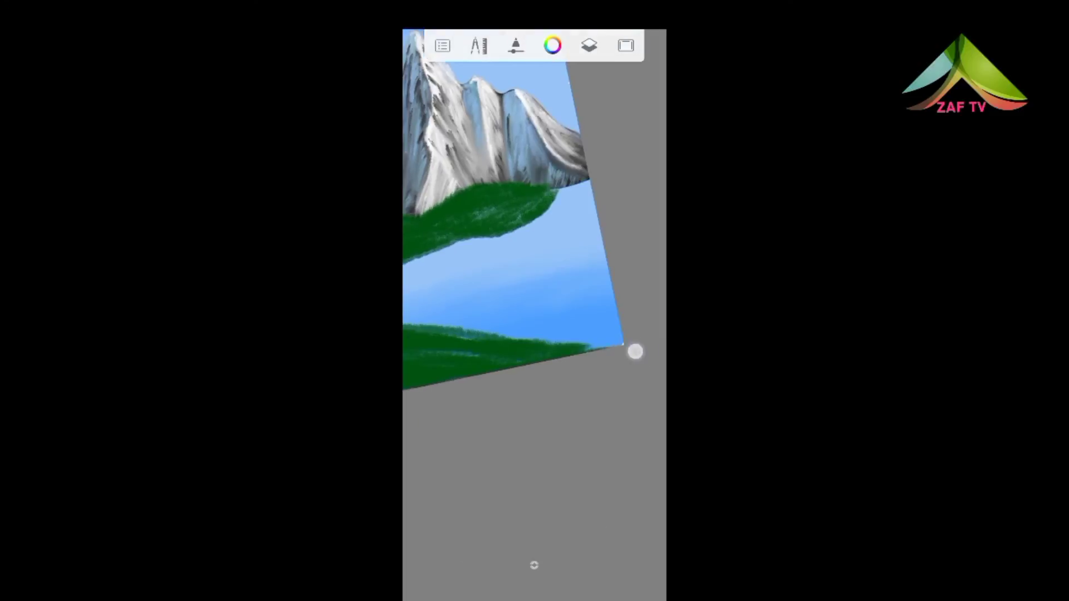
- Reposition the view and set the dark green colour and tree brush settings
mouse_move(624, 398)
mouse_down()
mouse_move(593, 289)
mouse_move(436, 378)
mouse_up()
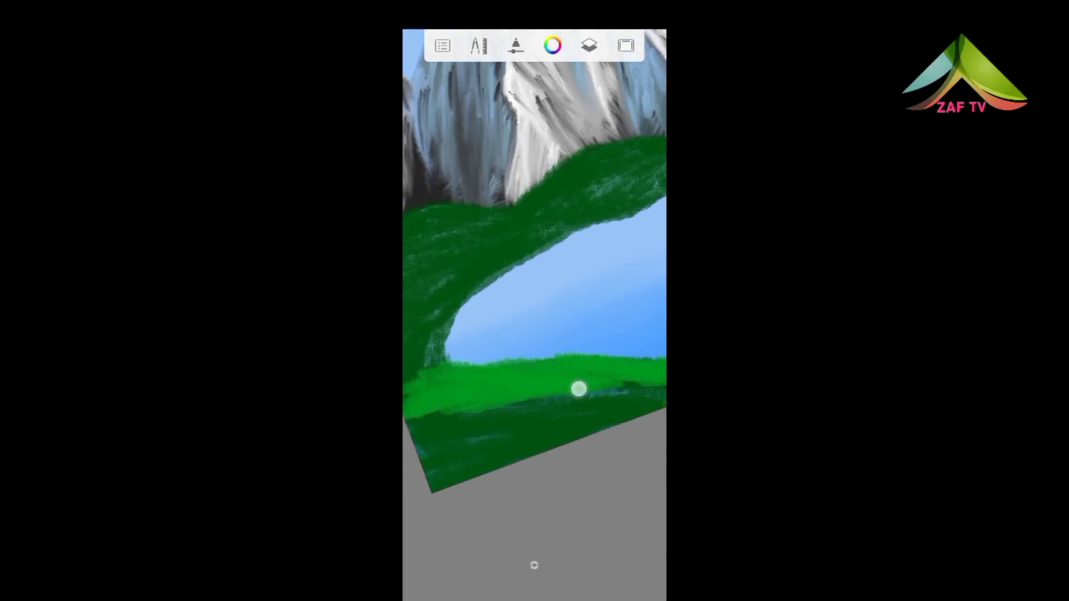
drag(579, 389, 549, 394)
click(552, 45)
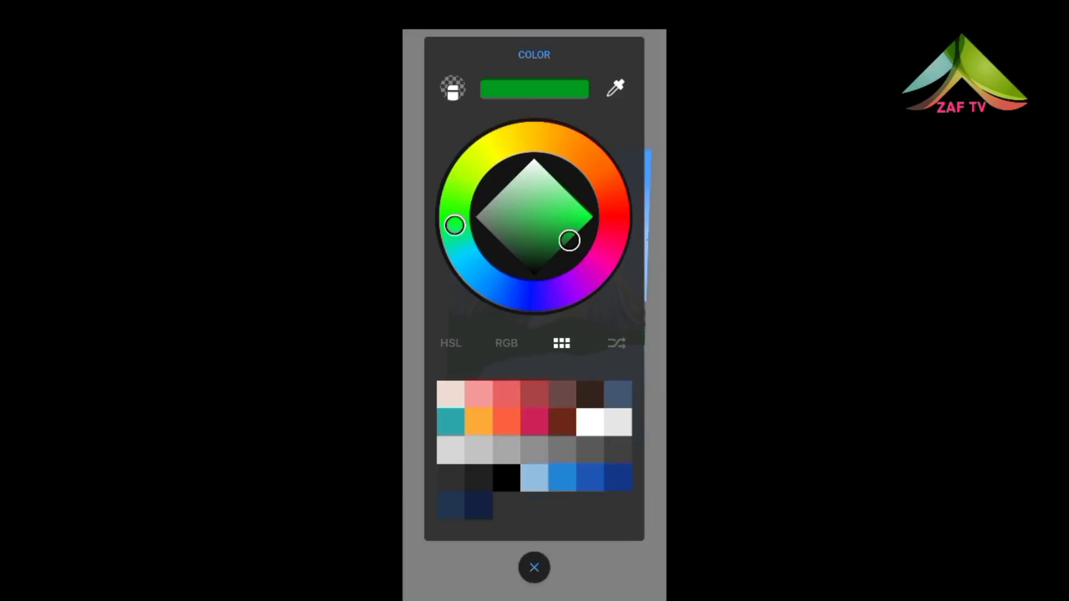
click(515, 45)
click(587, 52)
click(534, 567)
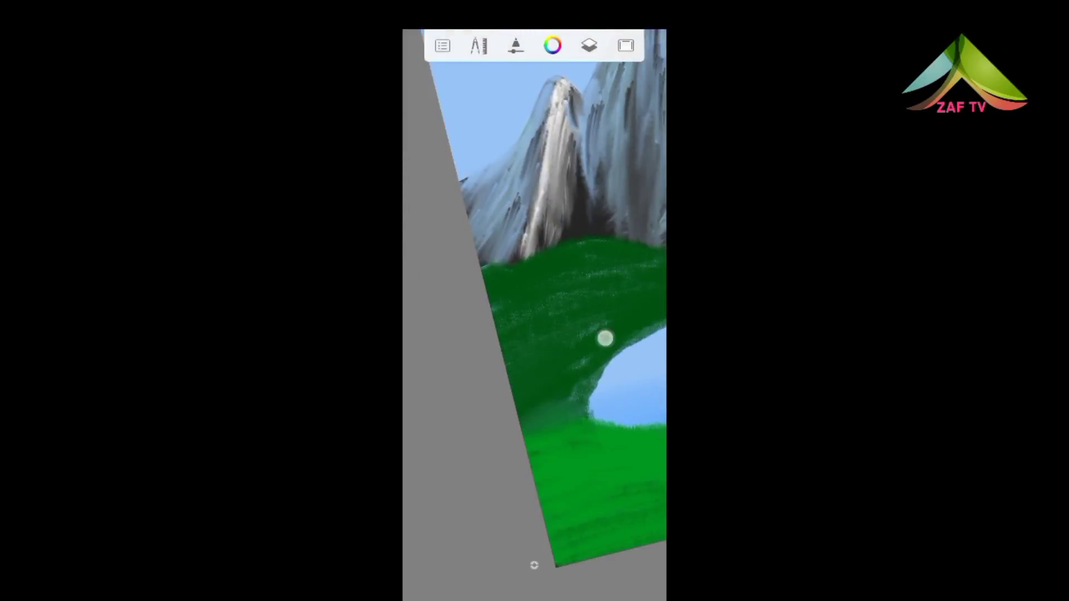
- Zoom in on the hill below the mountain for painting pine trees
mouse_move(519, 325)
mouse_down()
mouse_move(581, 326)
mouse_move(606, 340)
mouse_move(549, 408)
mouse_up()
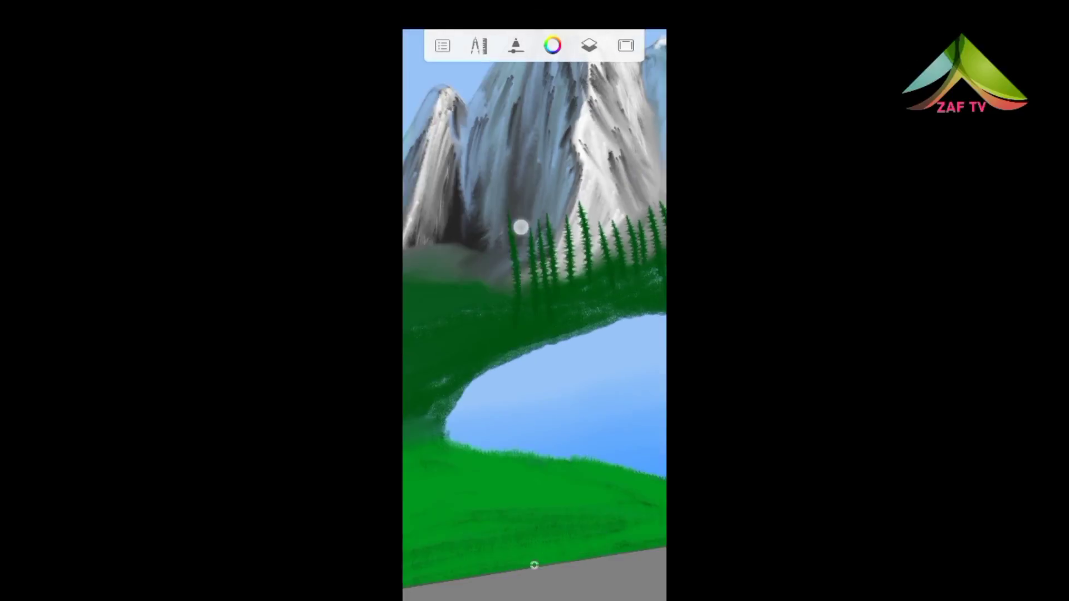
scroll(534, 333, up, 5)
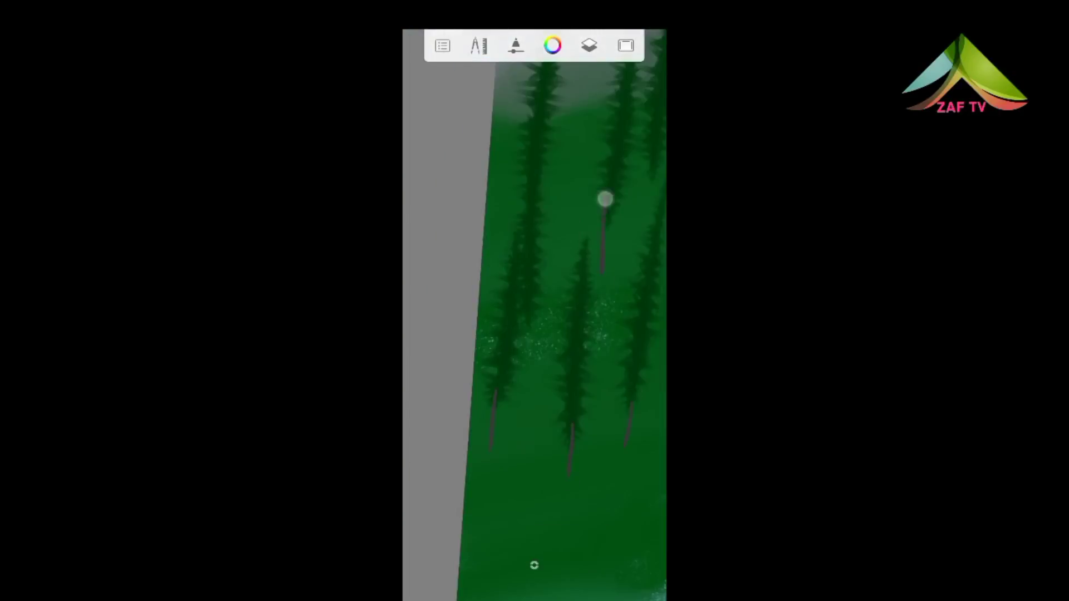
click(515, 45)
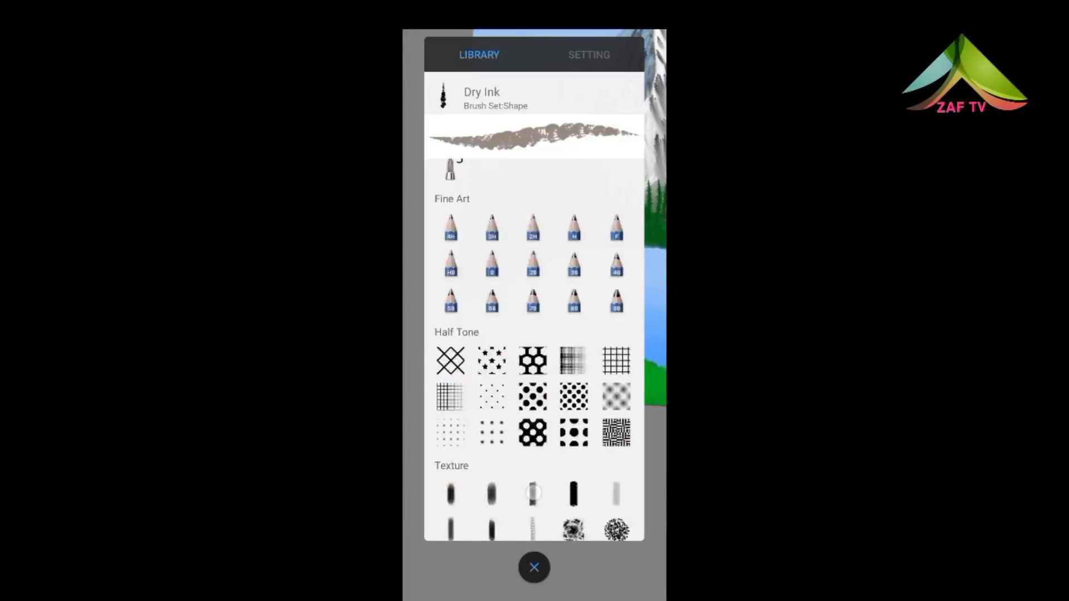